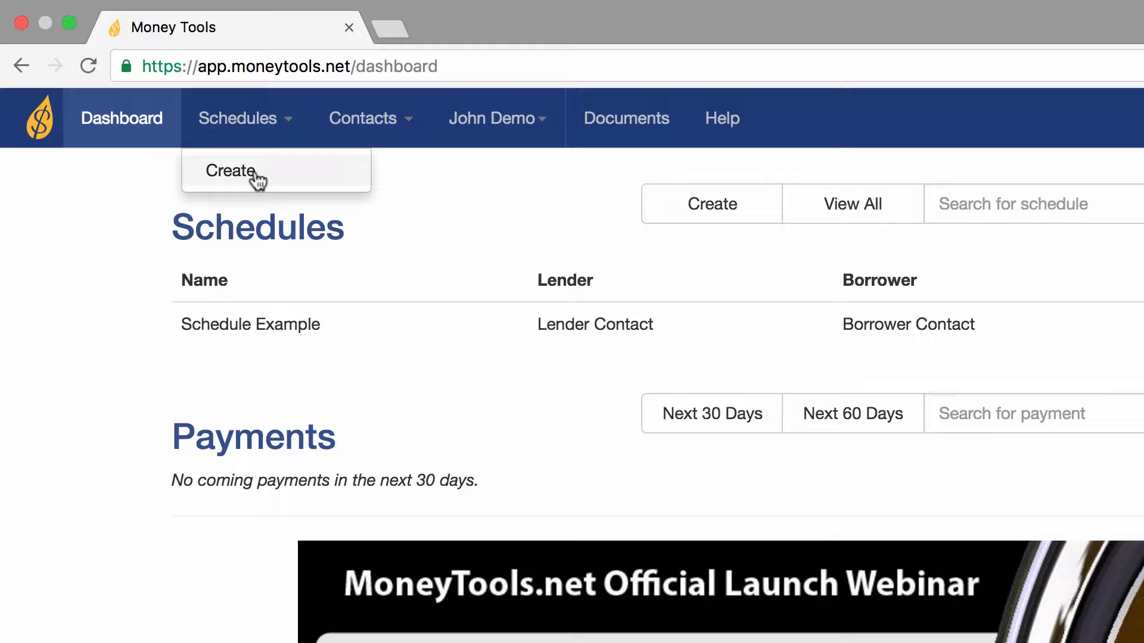
Step: Start a new loan schedule named "My first schedule" with no description
click(257, 178)
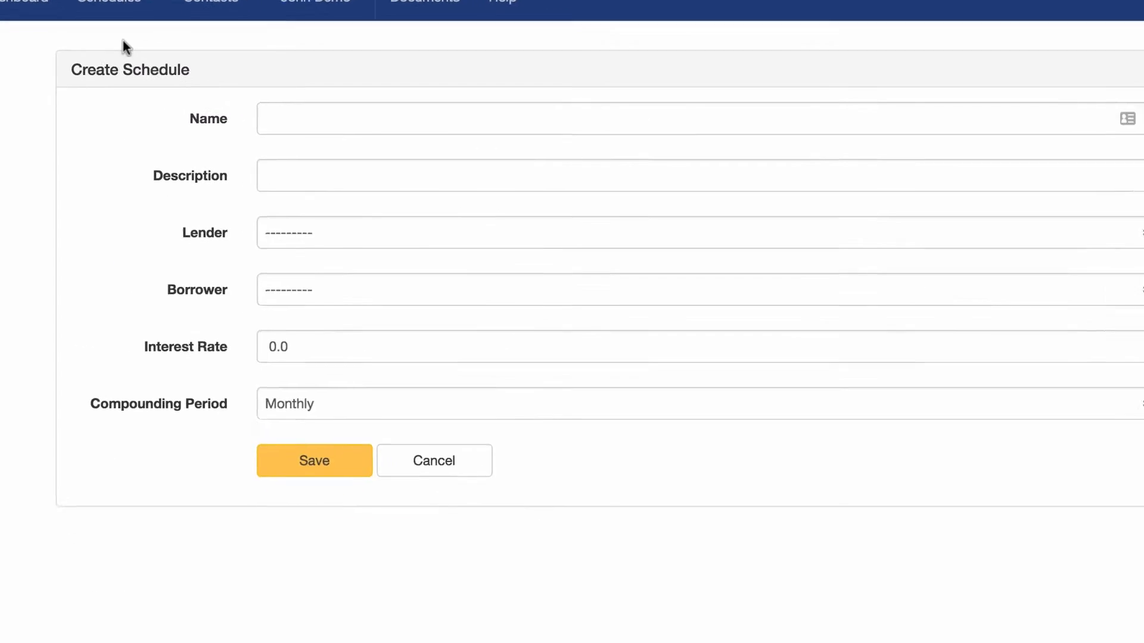
click(272, 96)
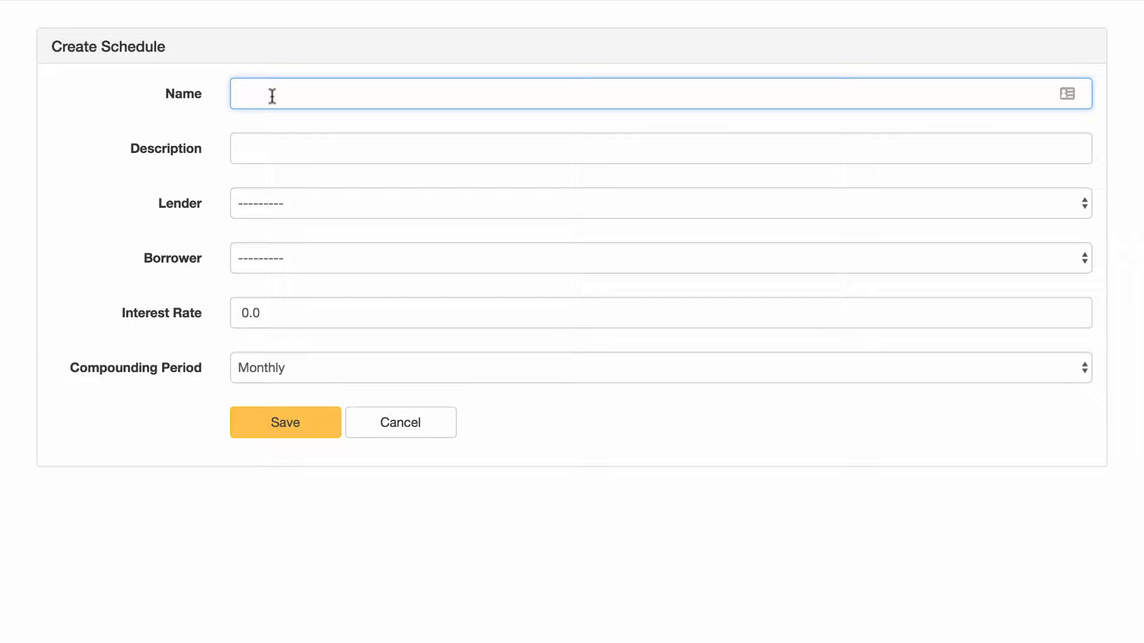
text(My first schedule)
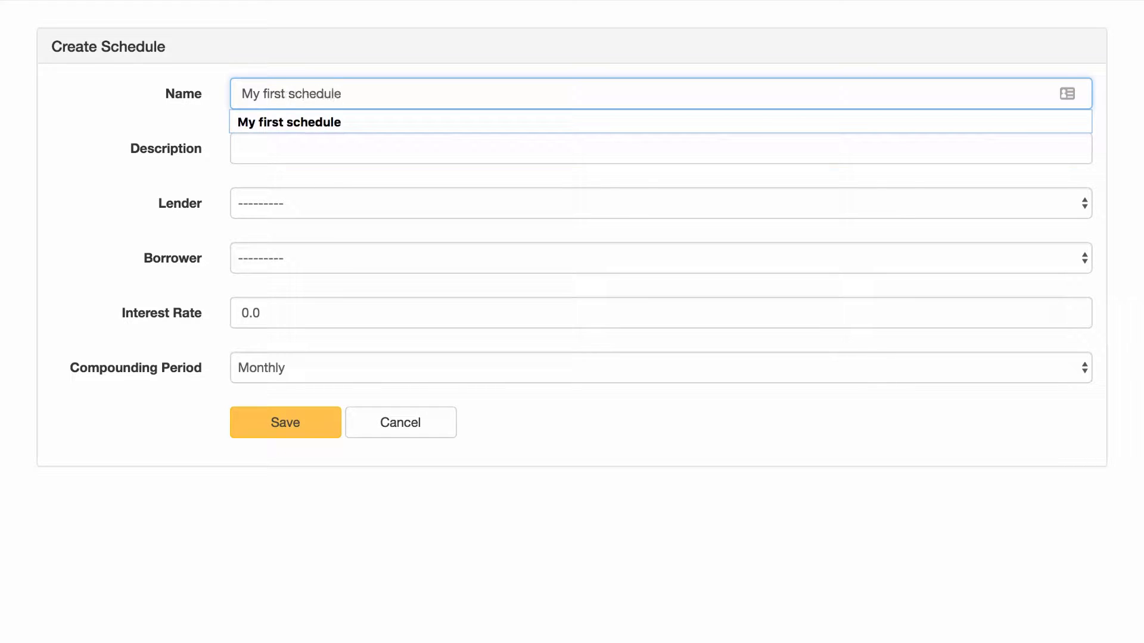
key(Tab)
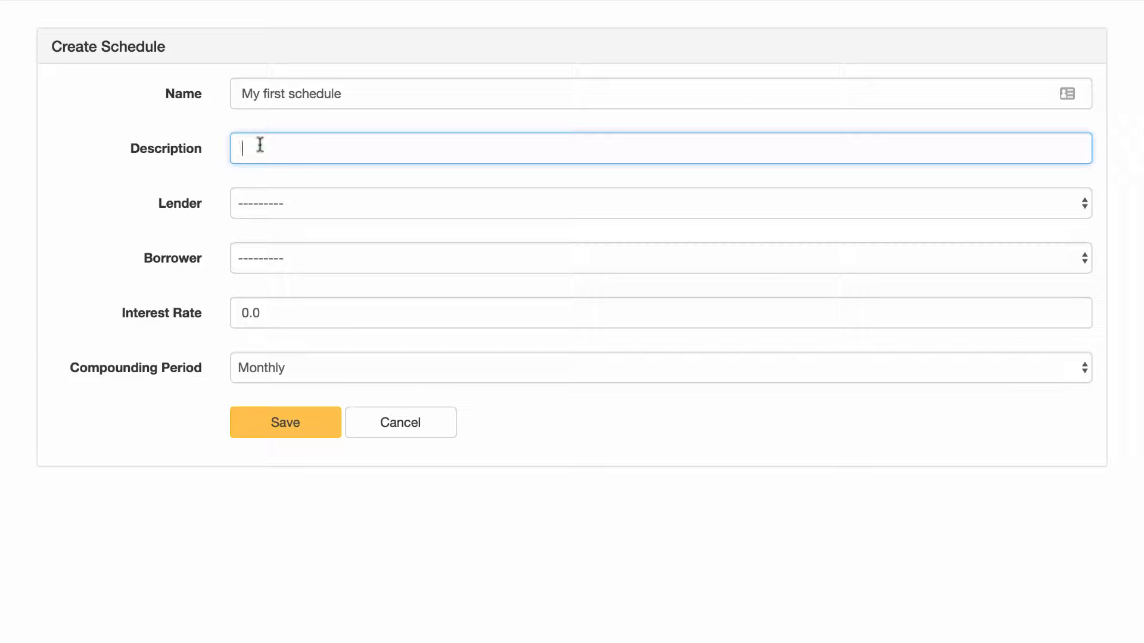
Step: Assign Lender Contact as the schedule's lender and Borrower Contact as its borrower
click(309, 208)
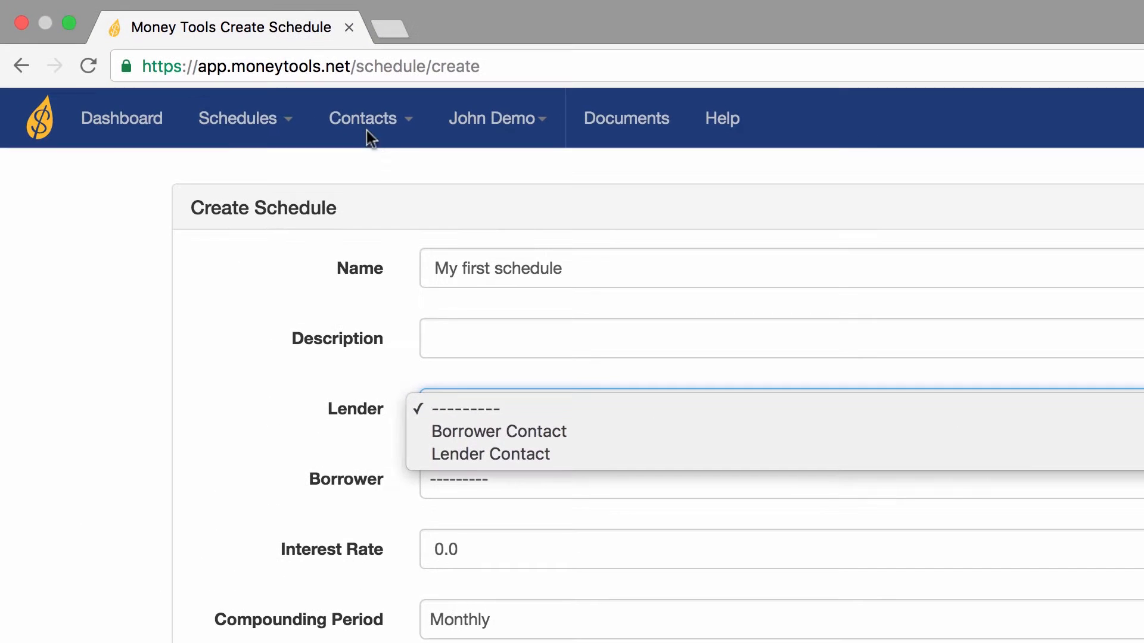
click(369, 133)
click(375, 130)
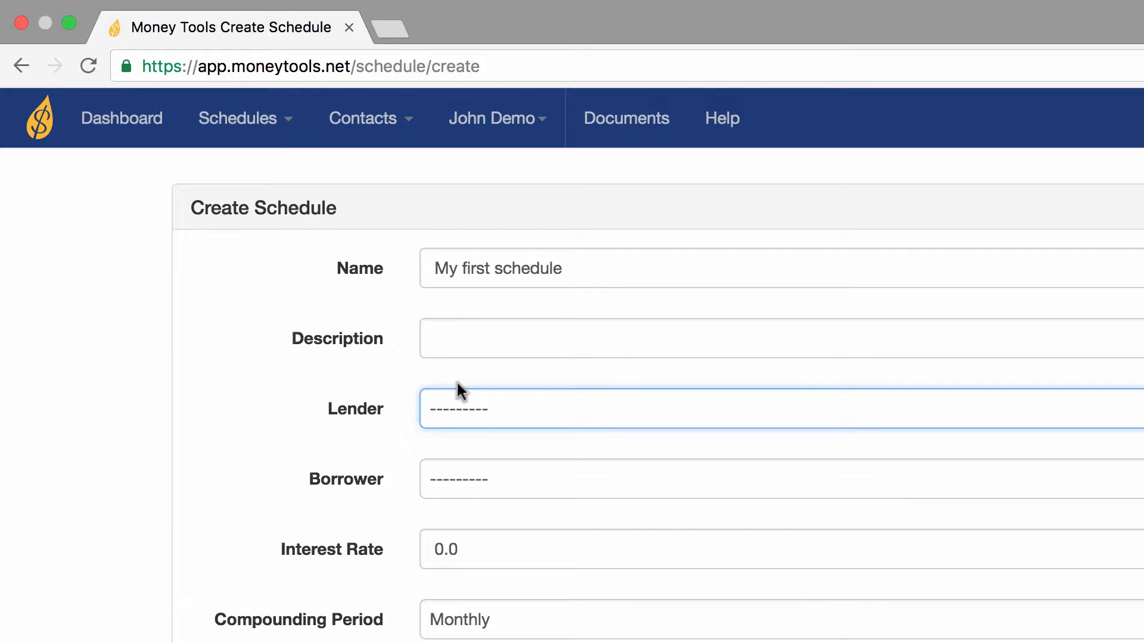
click(478, 407)
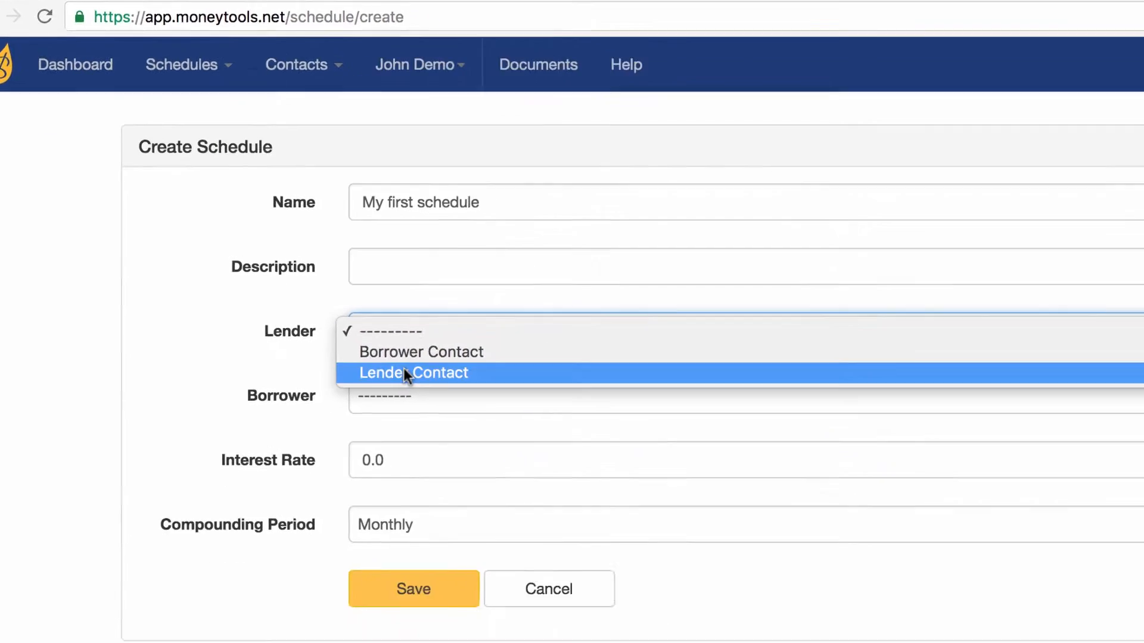
click(480, 454)
click(281, 259)
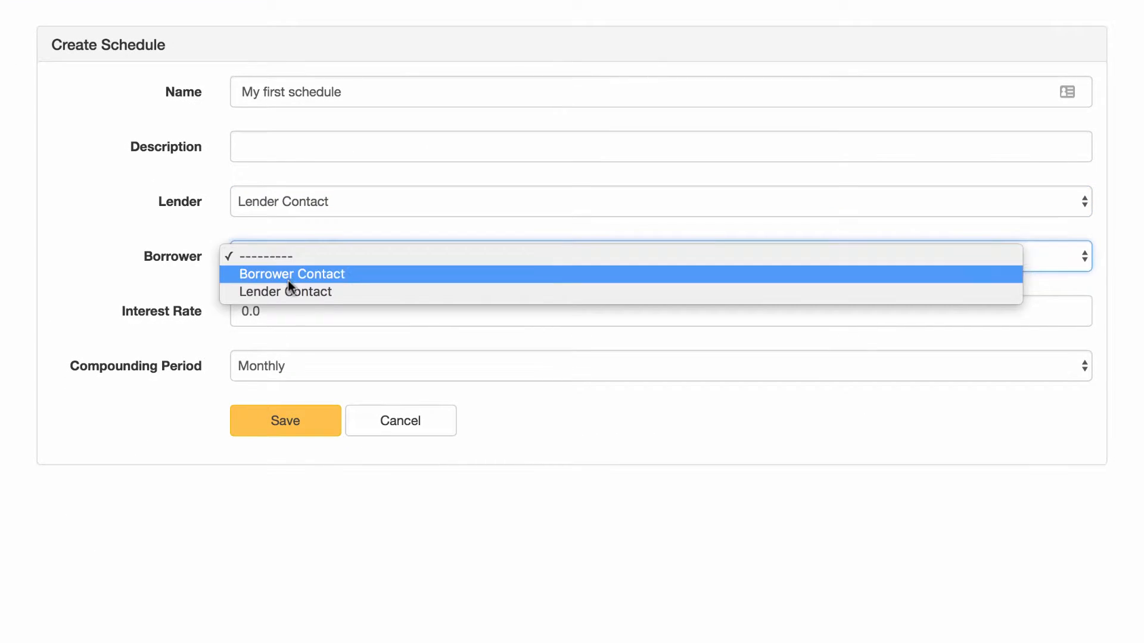
click(289, 277)
Step: Set the interest rate to 8 and save the schedule with monthly compounding
drag(301, 311, 220, 309)
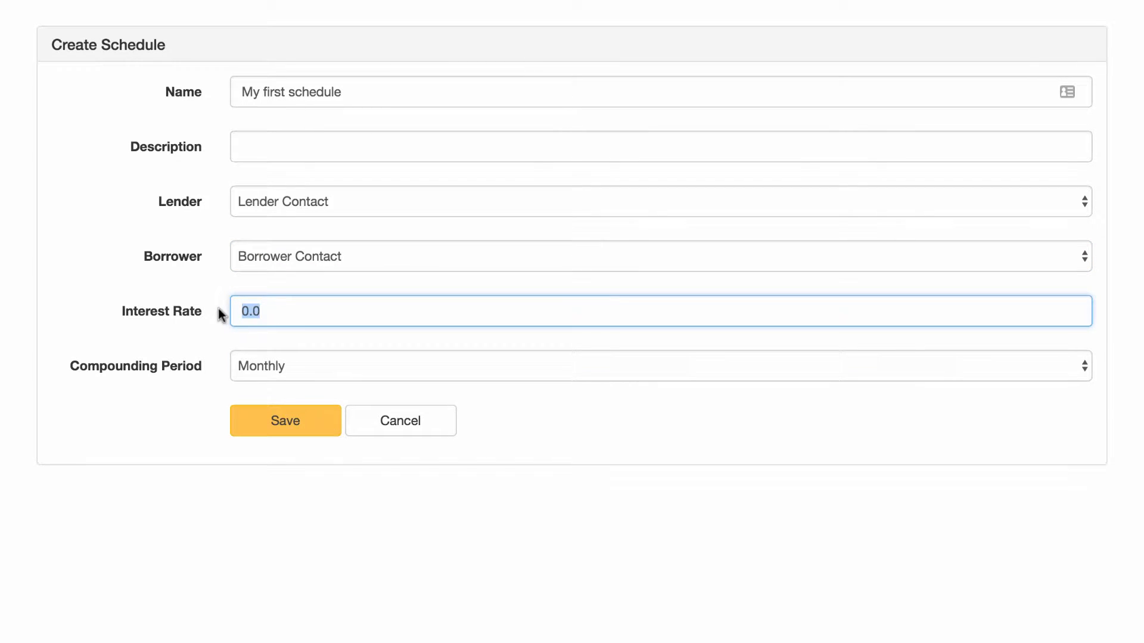
text(8)
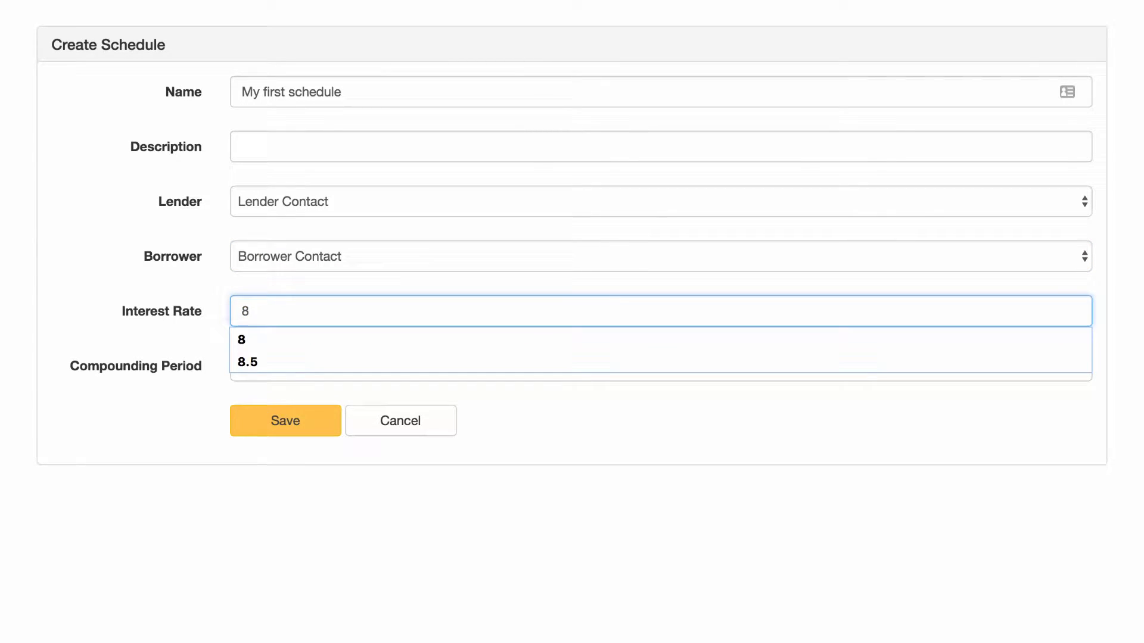
click(170, 311)
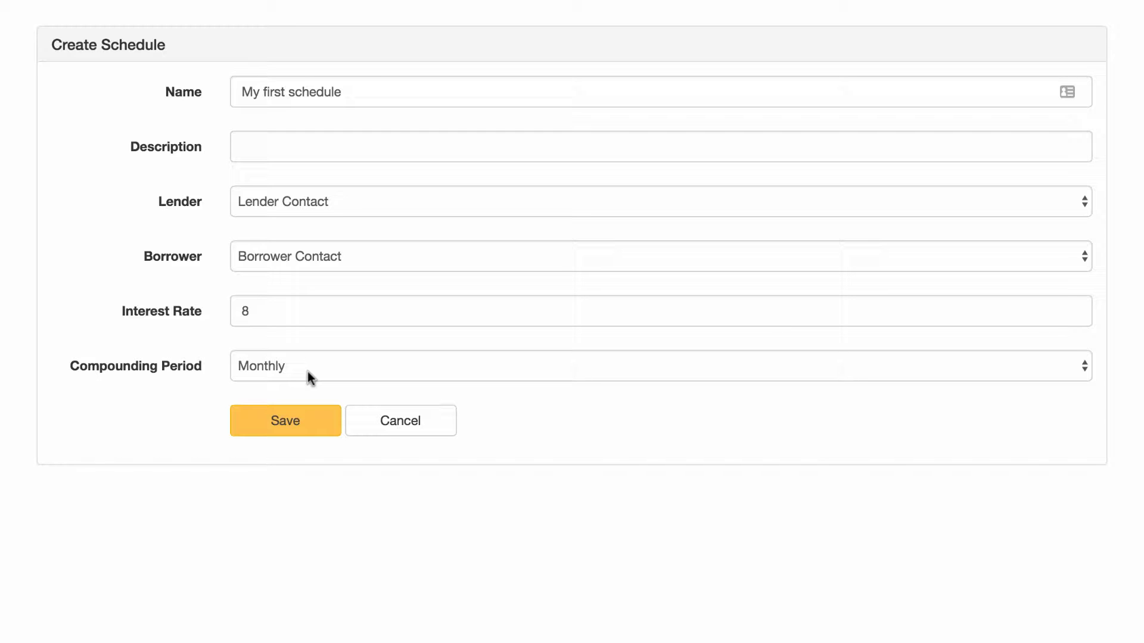
click(306, 421)
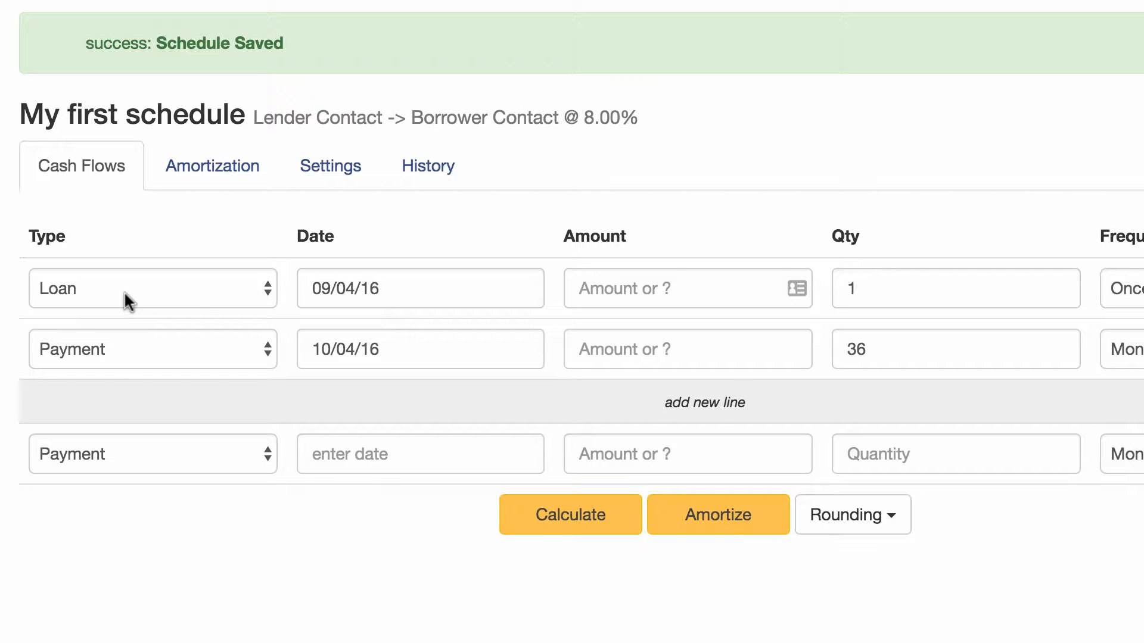
Step: Enter 20000 as the loan amount and calculate the missing payment amount, keeping the default dates, quantities and frequencies
click(106, 355)
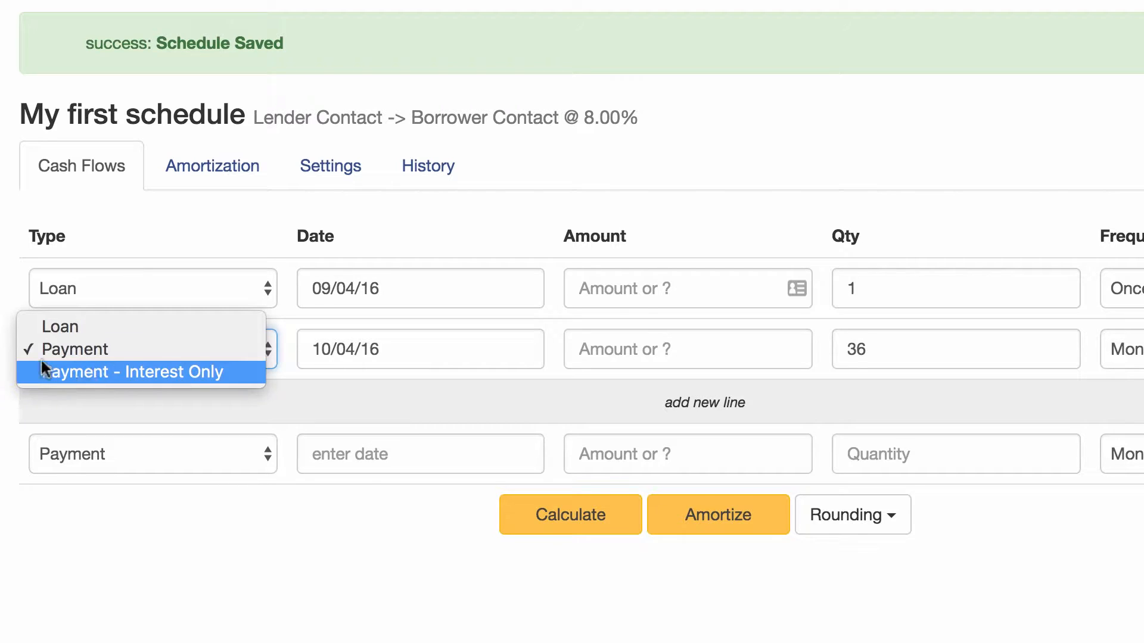
click(0, 361)
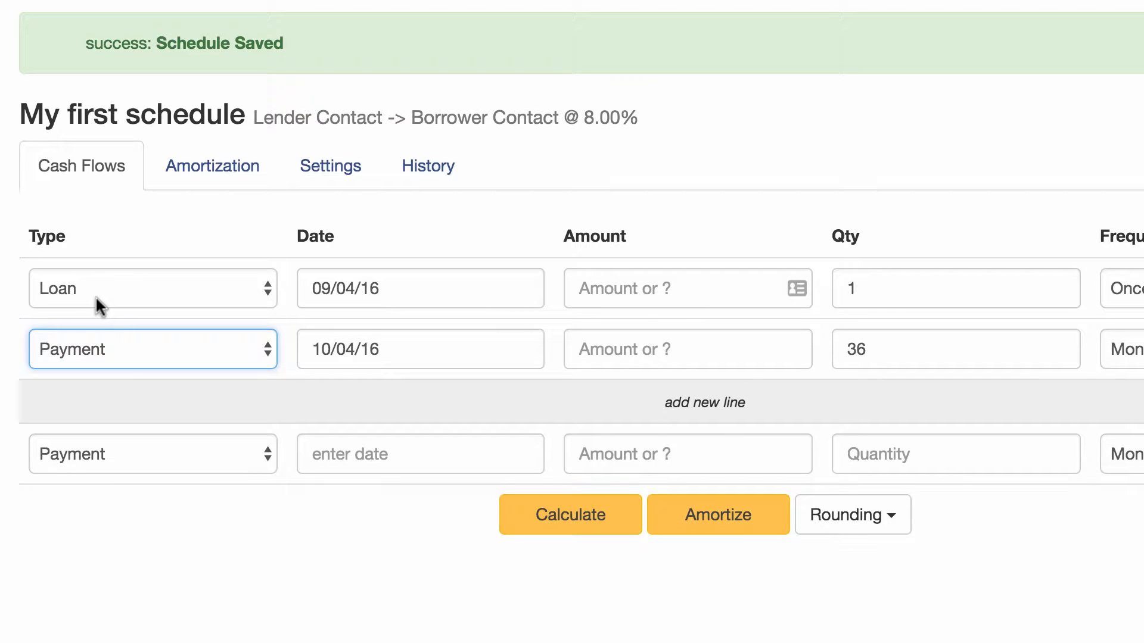
drag(452, 289, 302, 285)
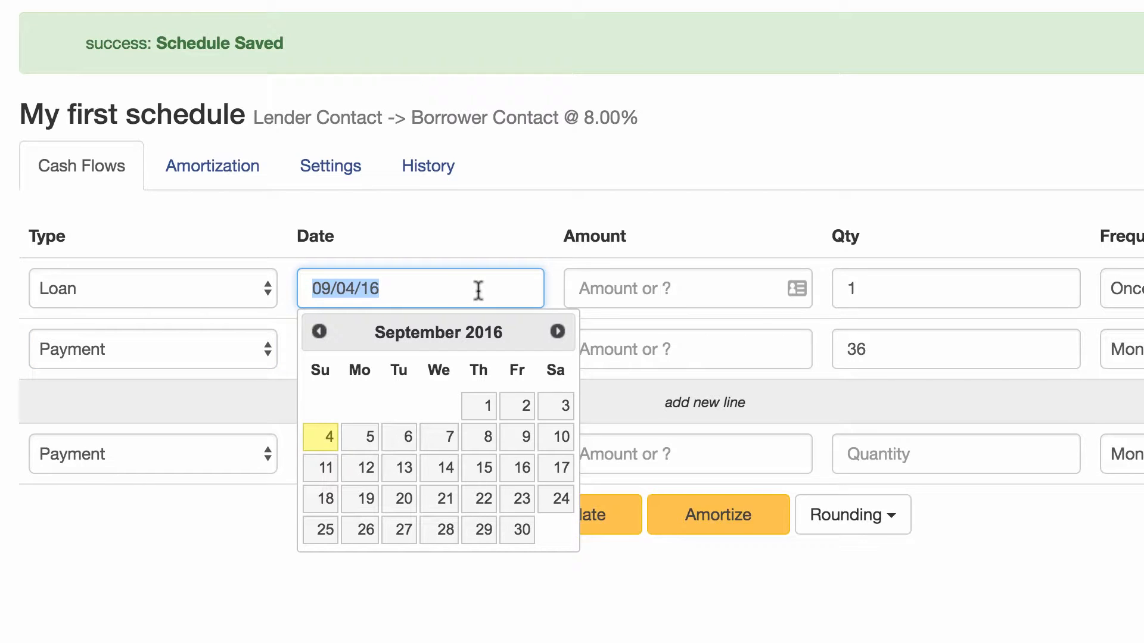
click(575, 292)
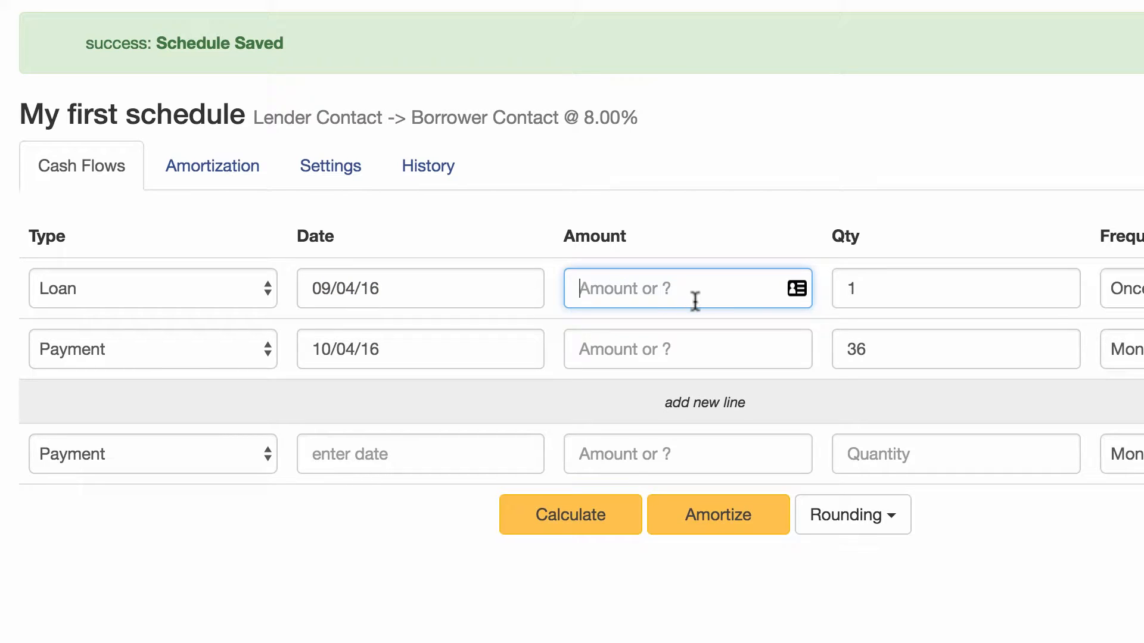
text(20000)
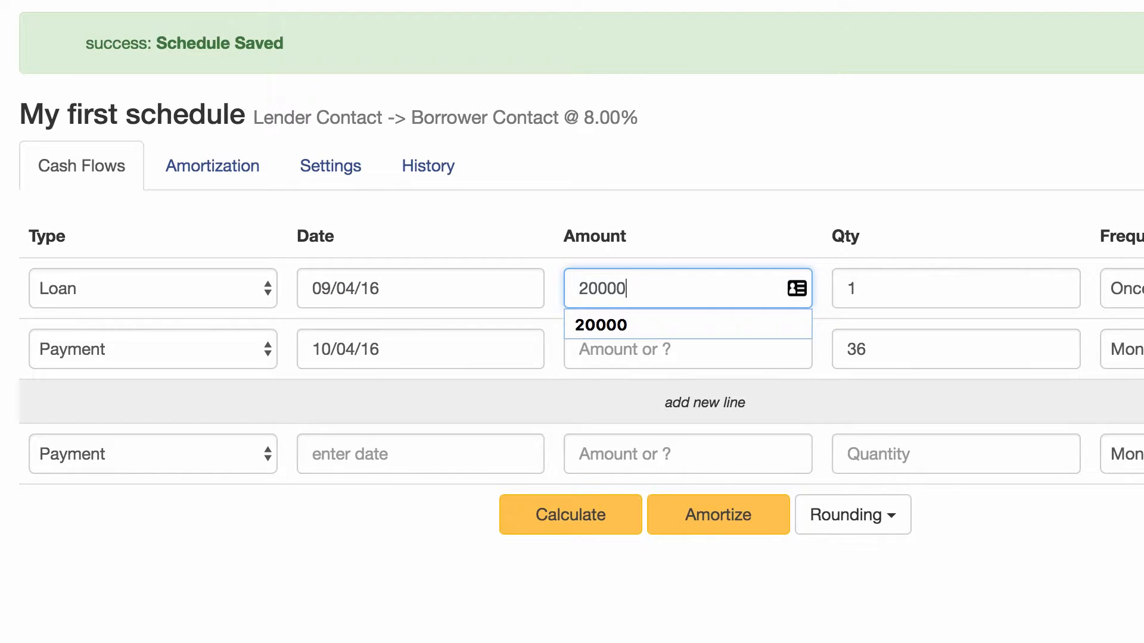
click(863, 303)
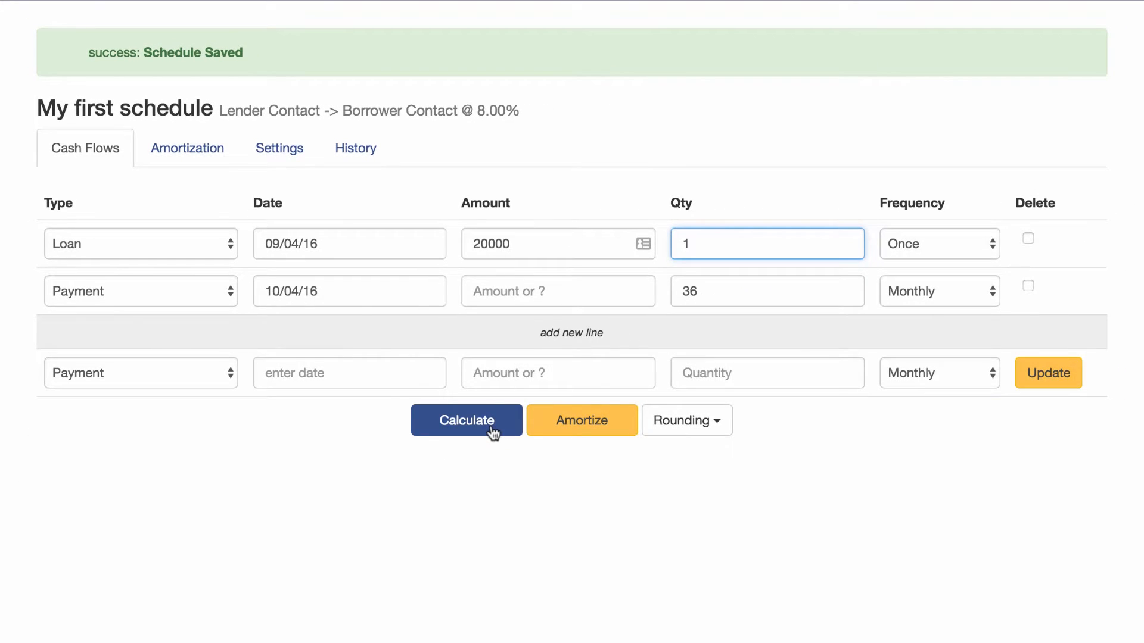
click(493, 434)
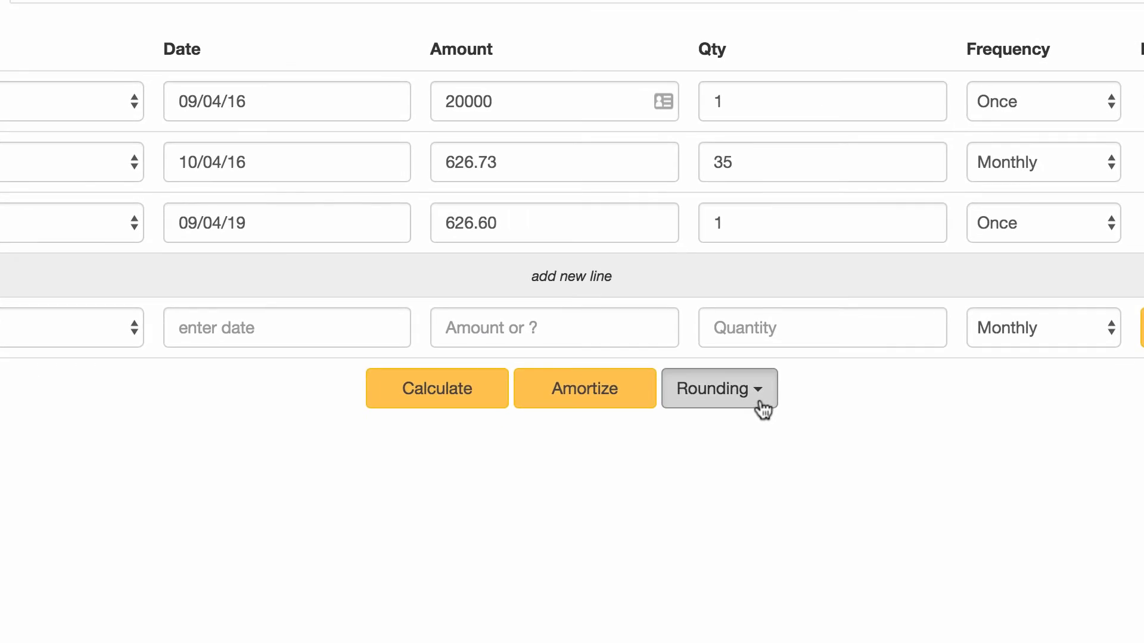
Step: Check the rounding options, keeping Last Payment, and amortize the cash flows
click(719, 477)
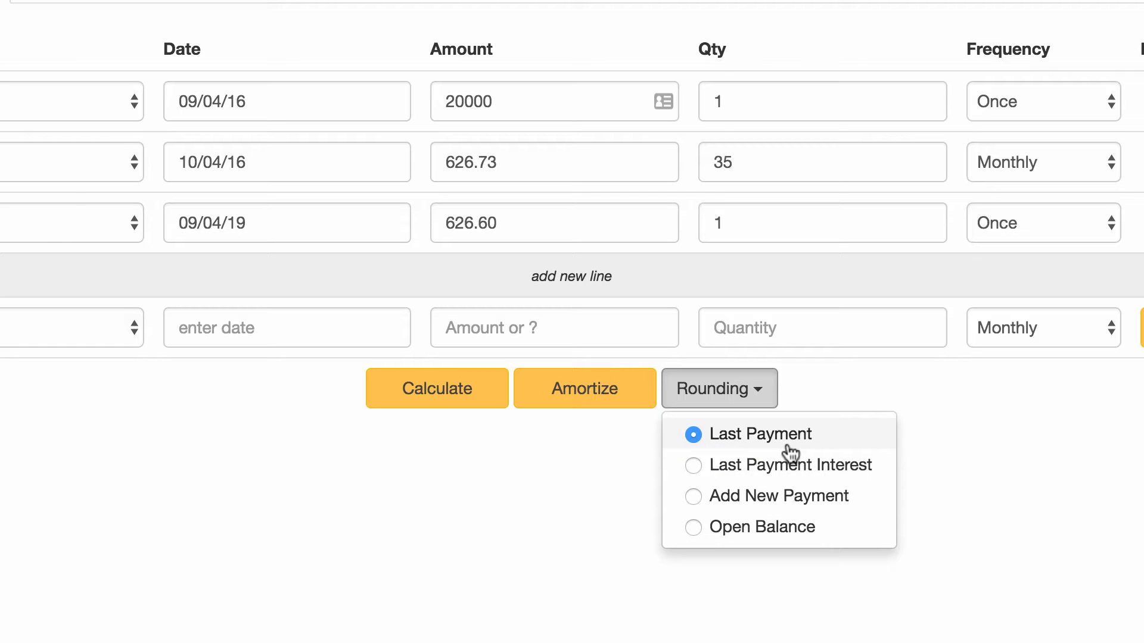
click(757, 392)
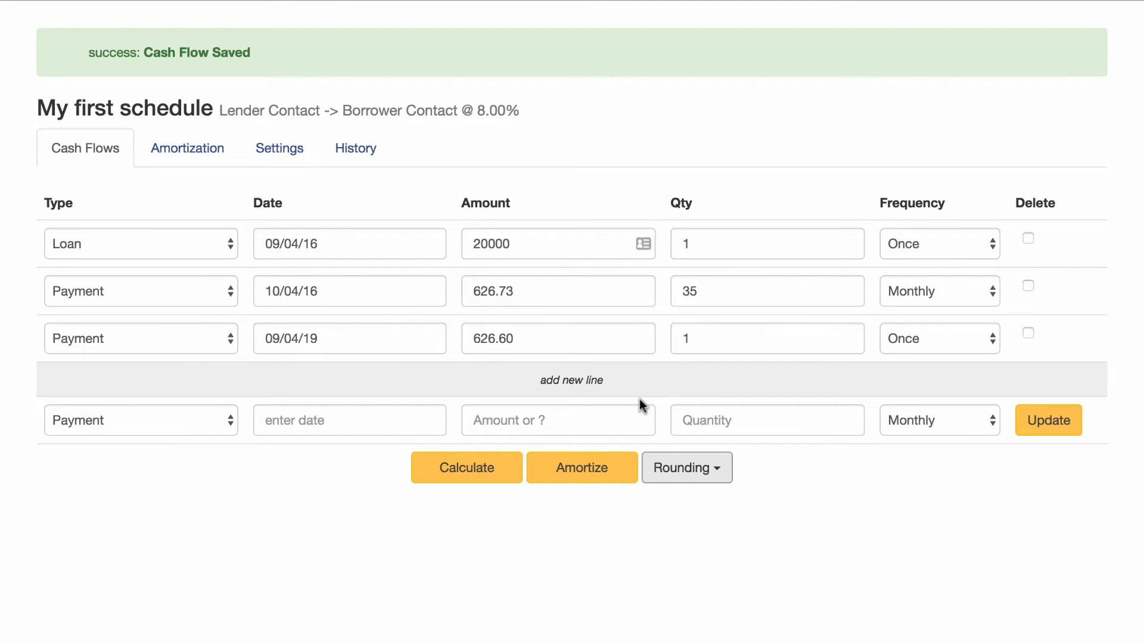
click(601, 474)
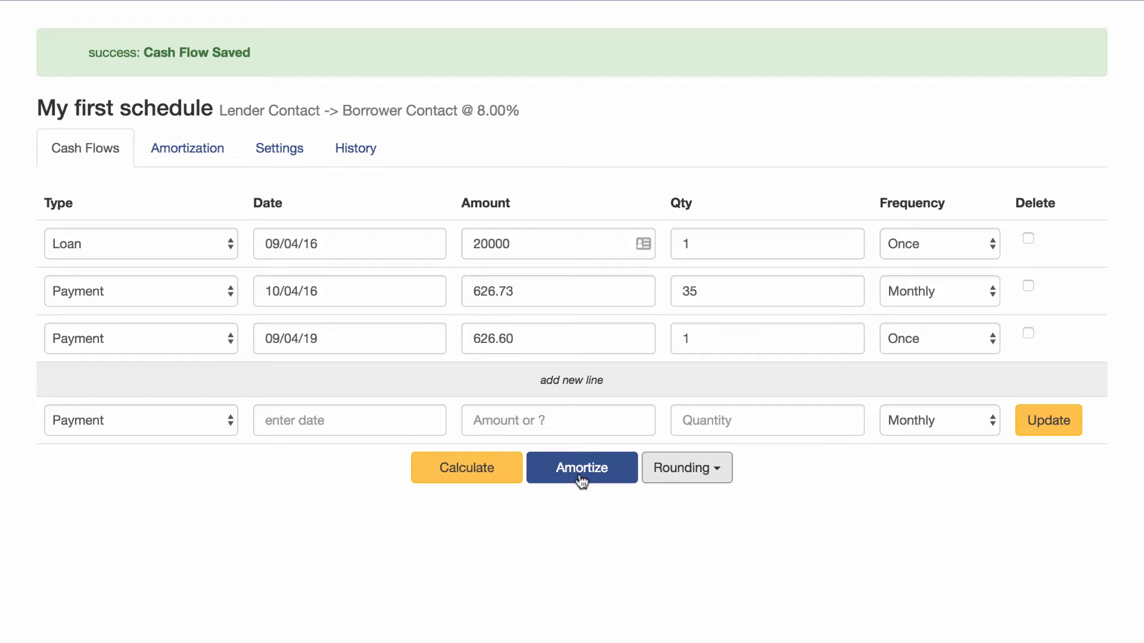
click(581, 481)
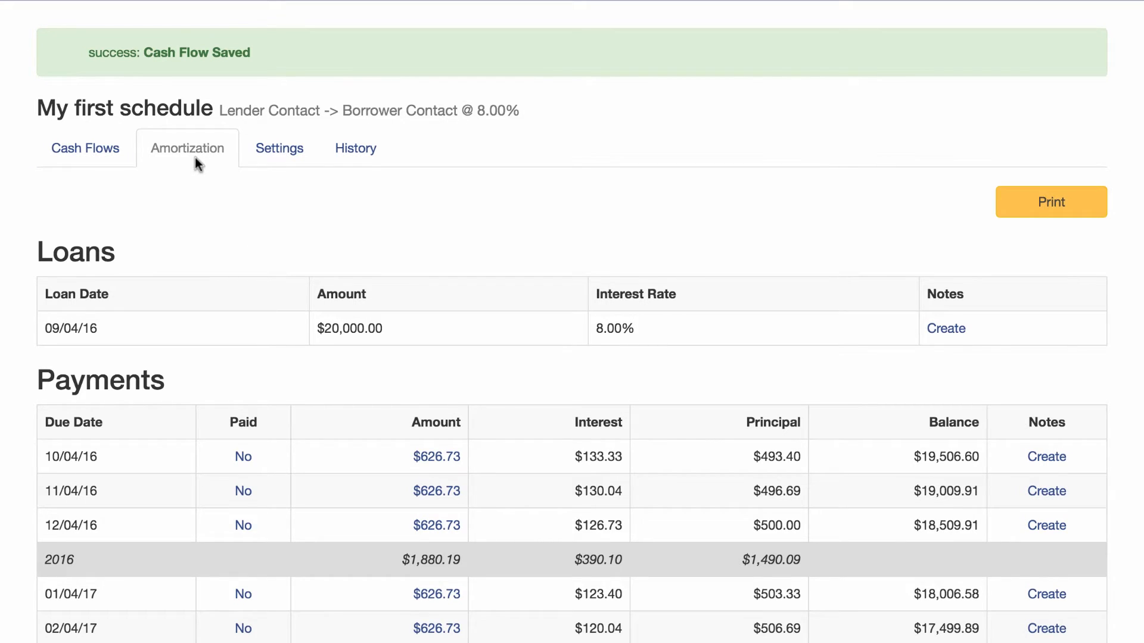
Step: Examine the amortization schedule's loan details and payment breakdown, including the 2016 yearly subtotal
scroll(452, 324, down, 3)
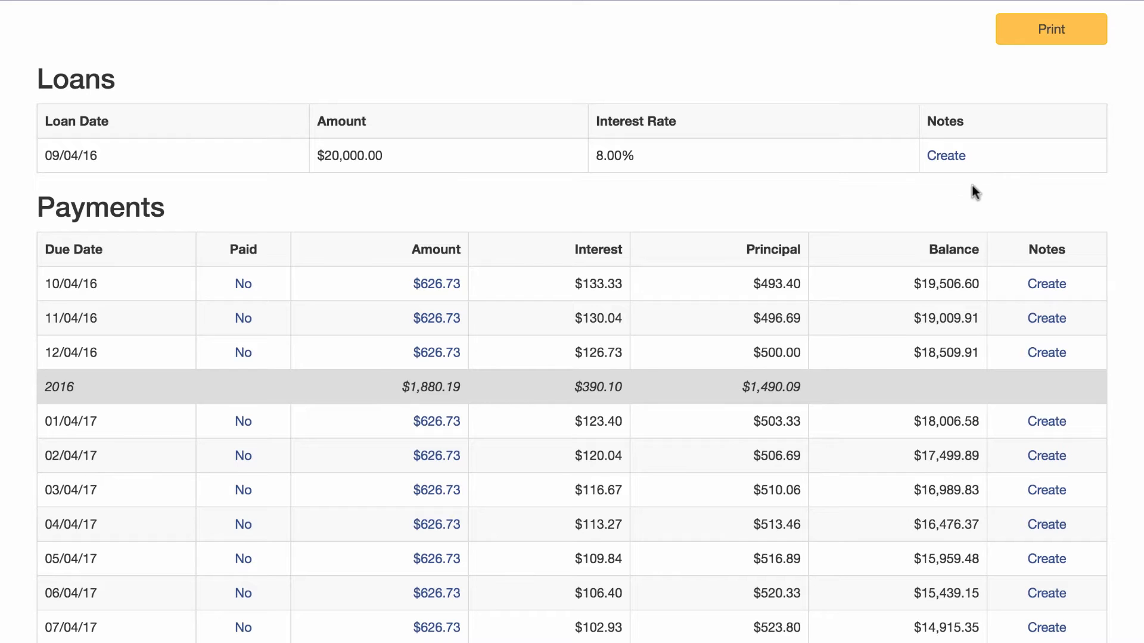
scroll(546, 280, down, 3)
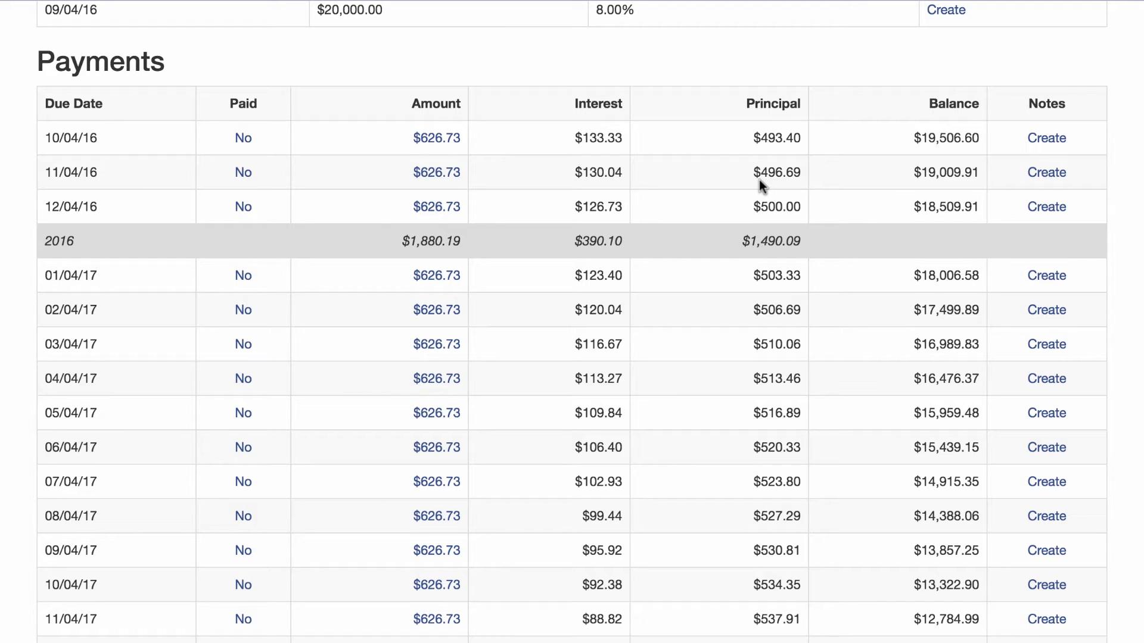
scroll(697, 258, down, 1)
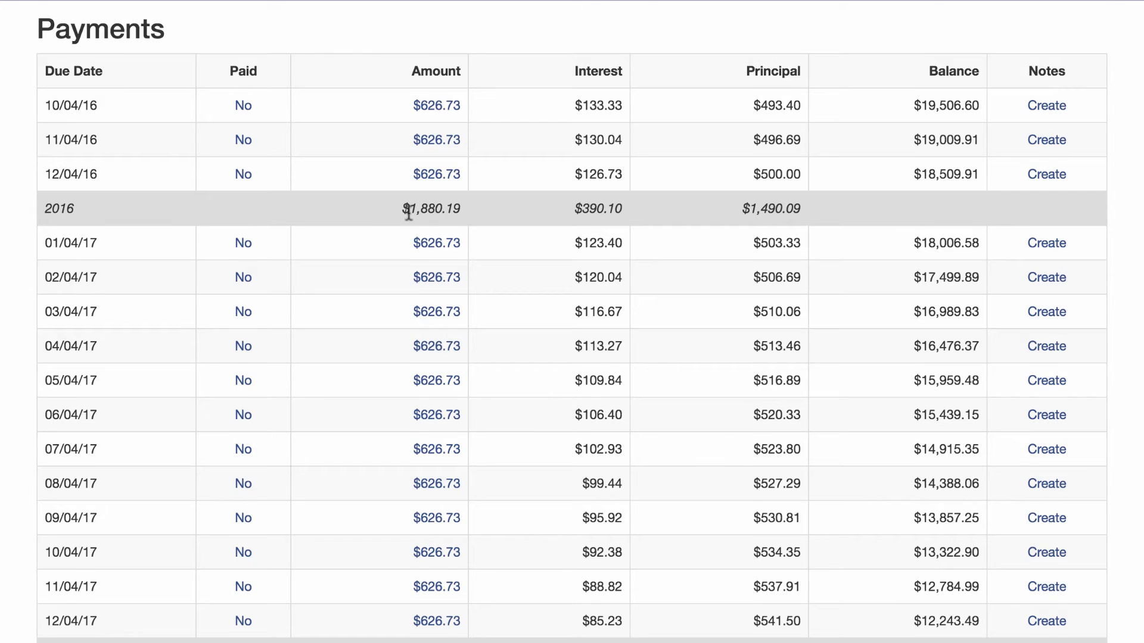
scroll(408, 213, up, 6)
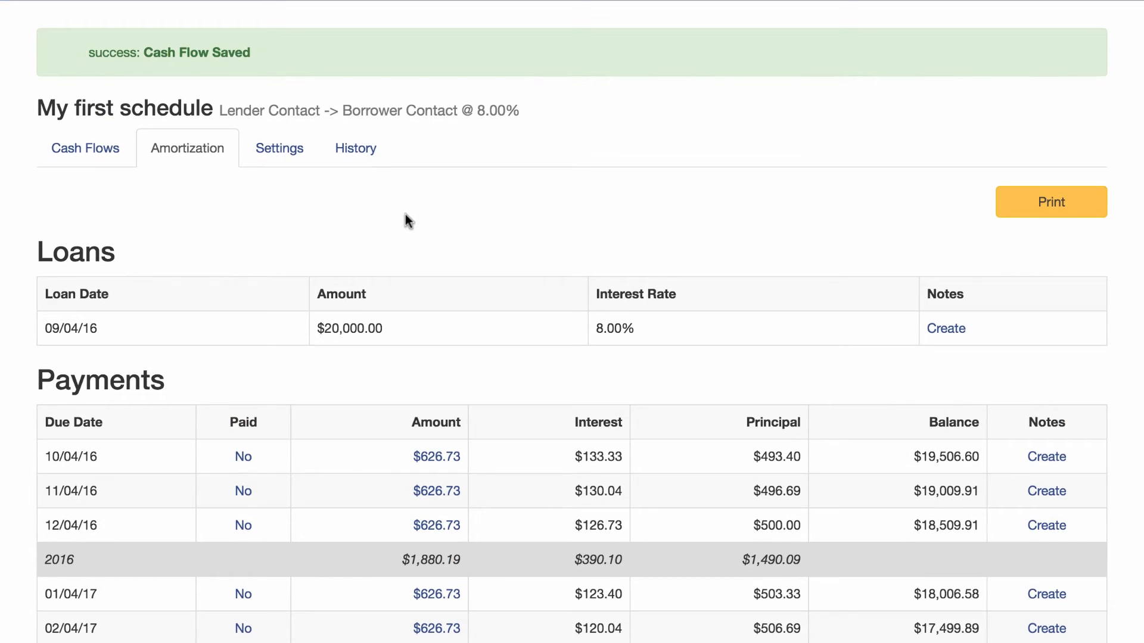
Step: View the schedule's settings and its history of saved versions
click(289, 157)
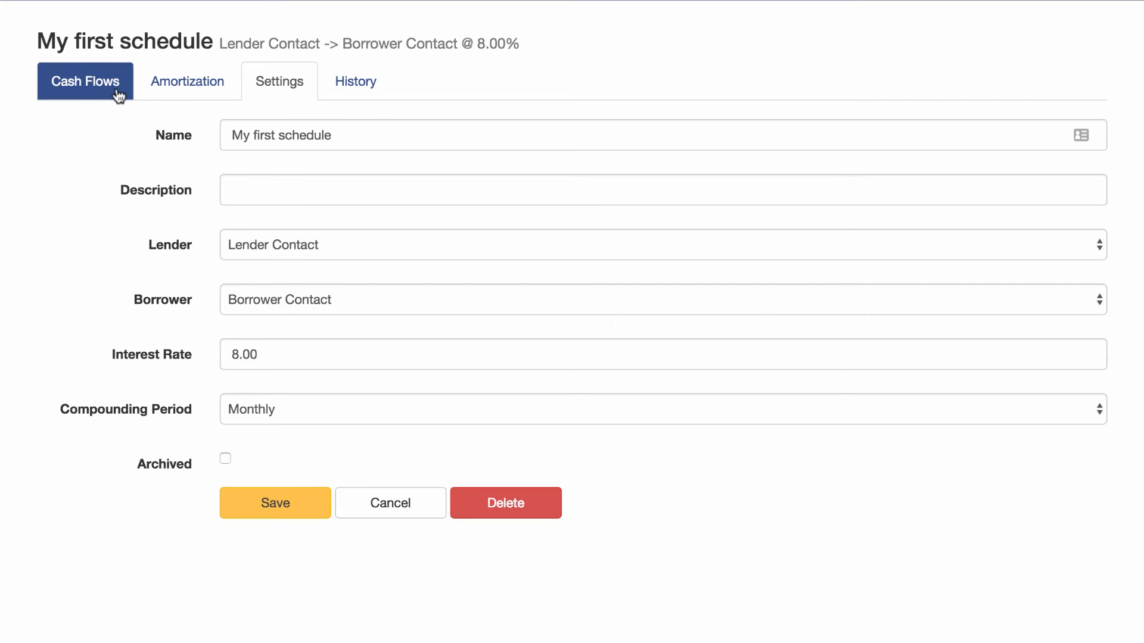
click(365, 92)
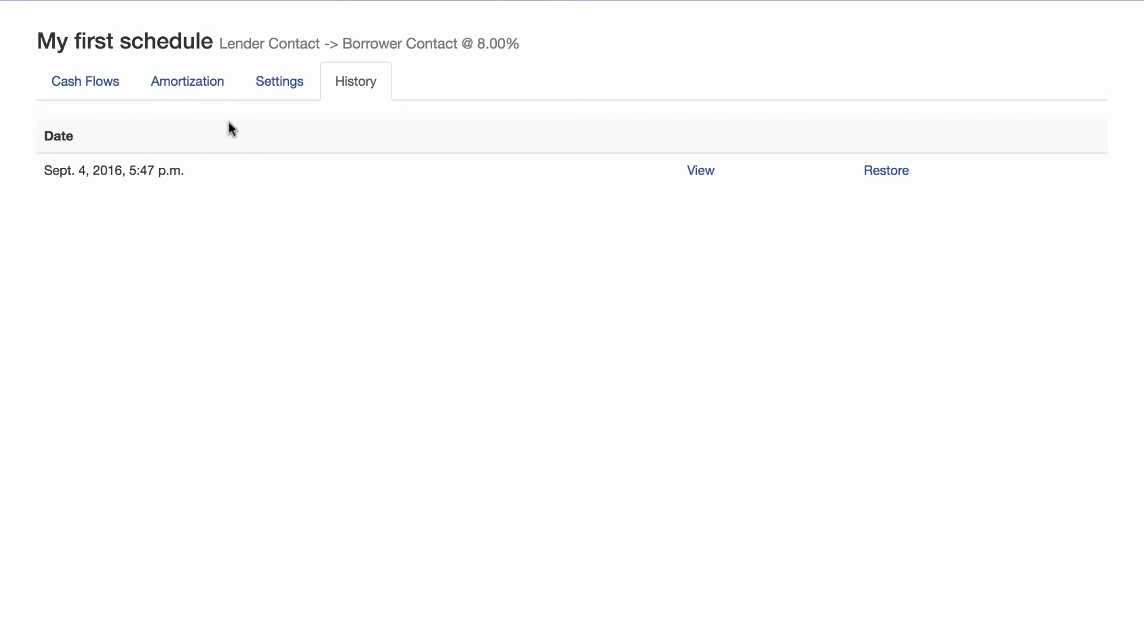
Step: Return to the amortization schedule and open its print preview, closing it without saving a PDF
click(195, 94)
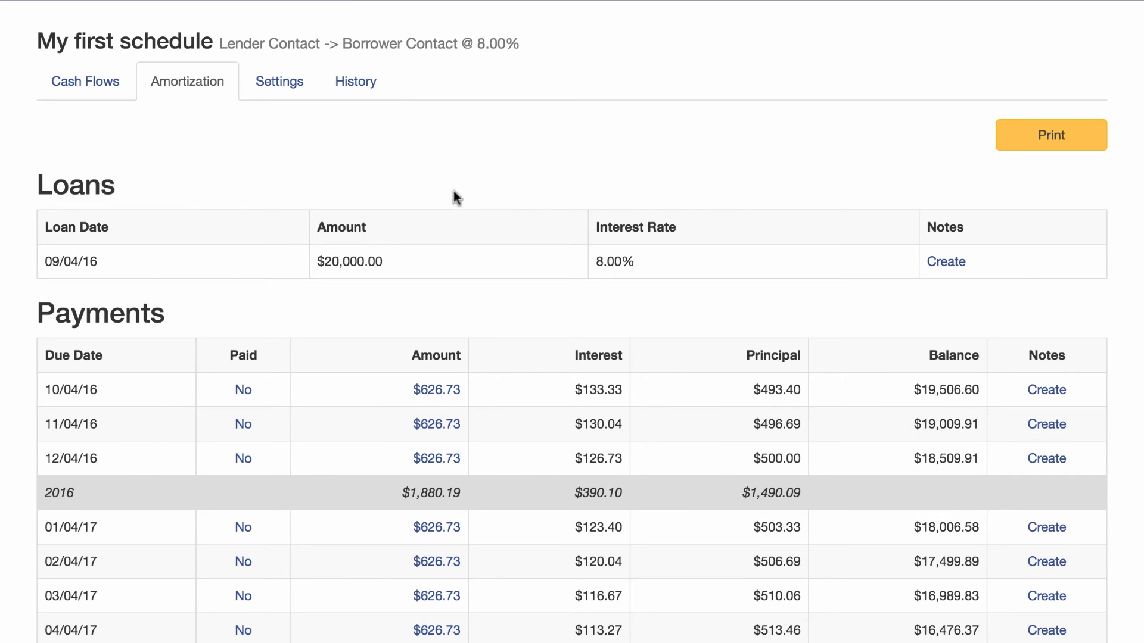
click(1071, 141)
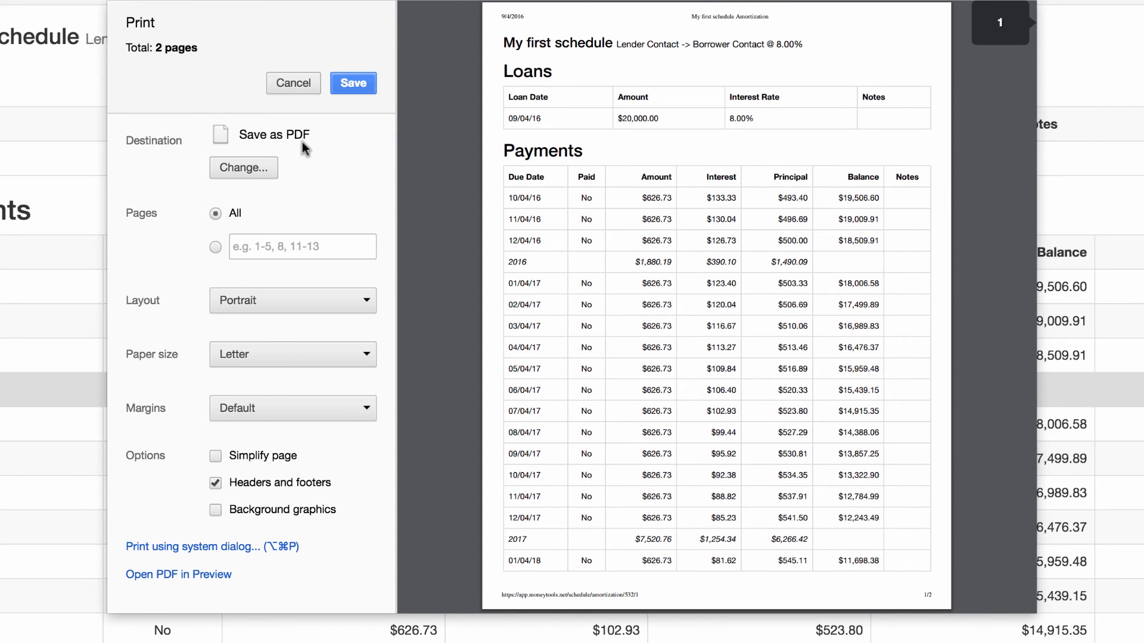
click(293, 82)
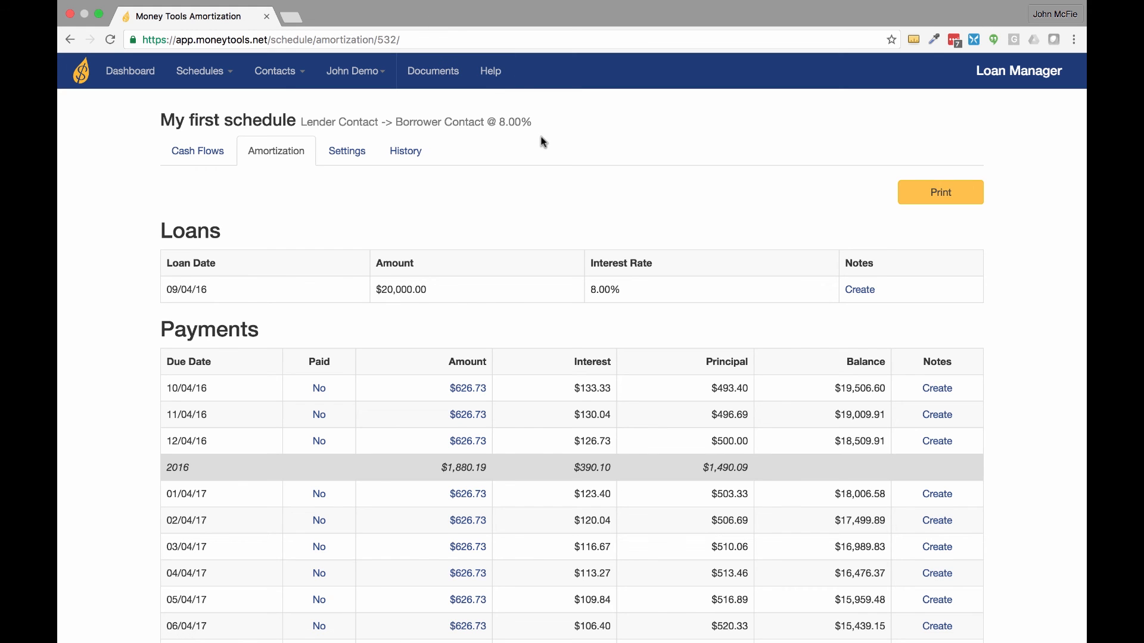